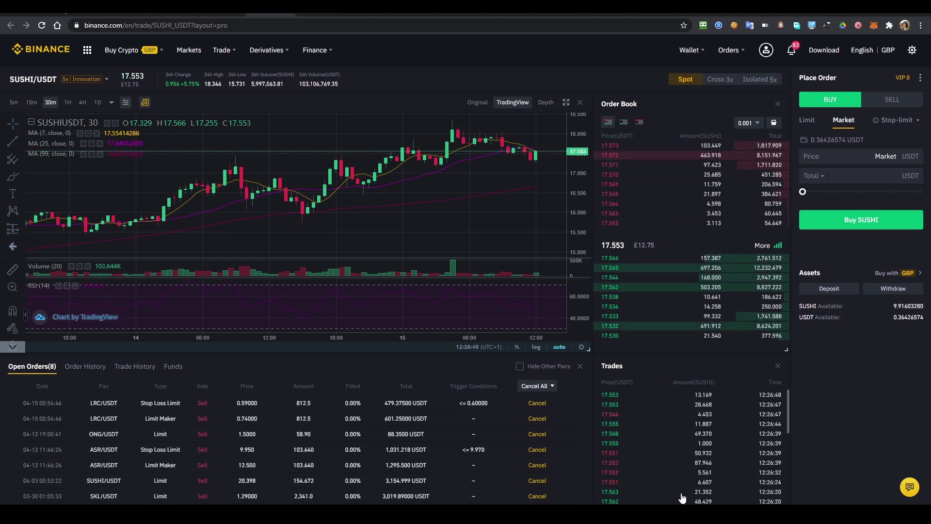
Step: Enter a total of 1000 USDT in the market buy order for SUSHI
{"action": "mouse_move", "coordinate": [607, 165]}
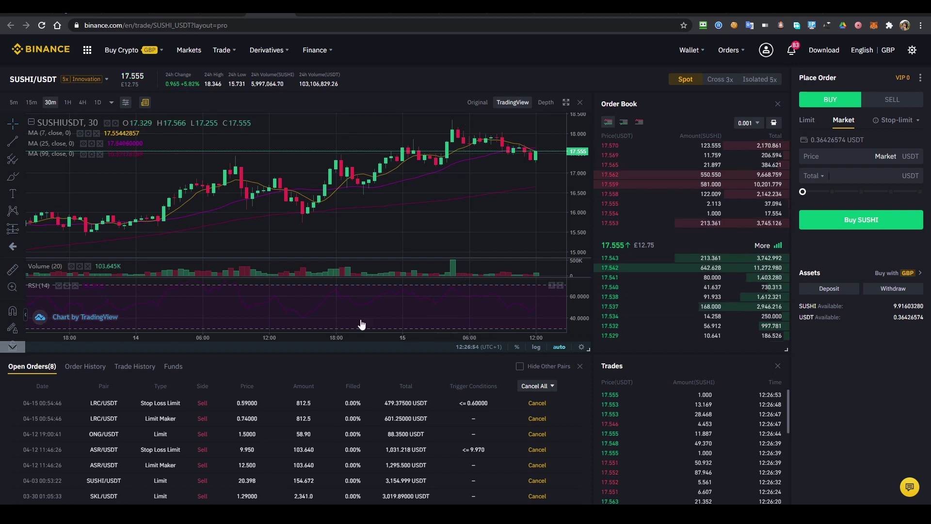
{"action": "mouse_move", "coordinate": [679, 219]}
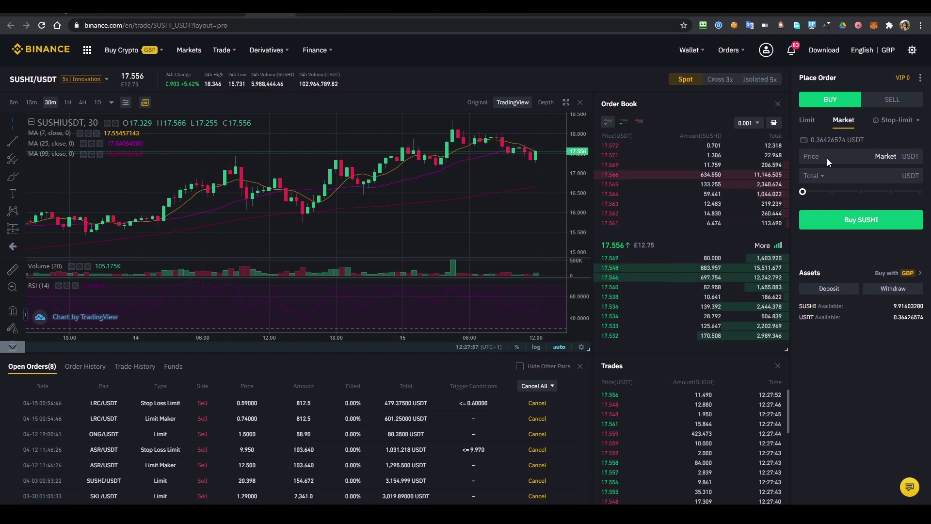
{"action": "left_click", "coordinate": [839, 176]}
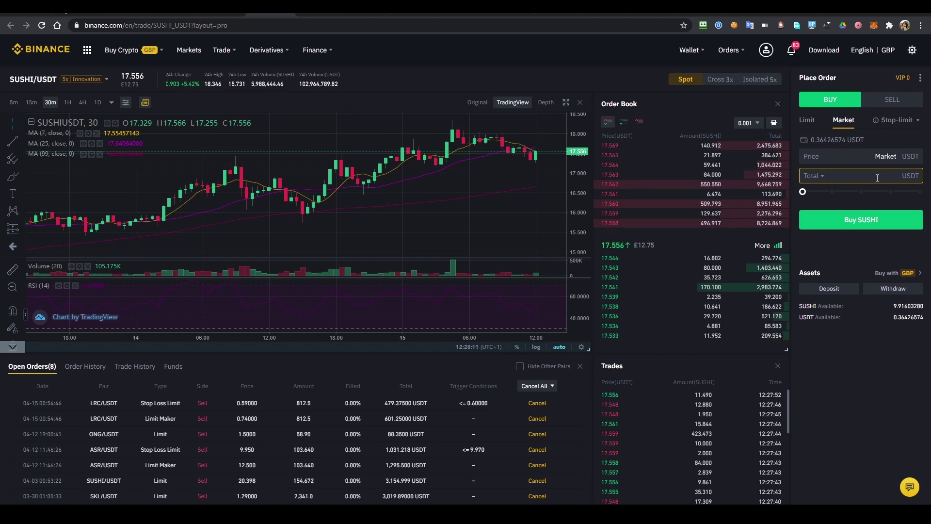
{"action": "type", "text": "1000"}
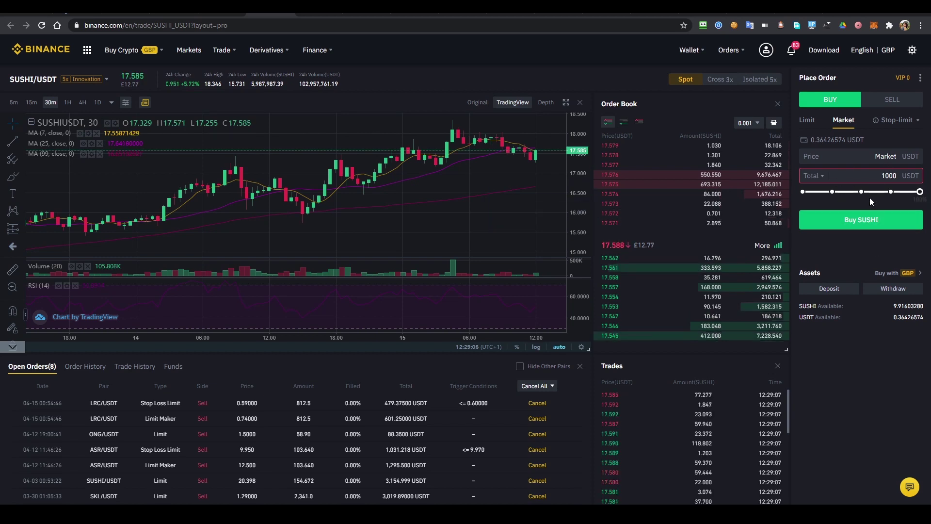
Step: Switch to a limit sell order for SUSHI and set its price to 17.900 USDT
{"action": "left_click", "coordinate": [892, 102]}
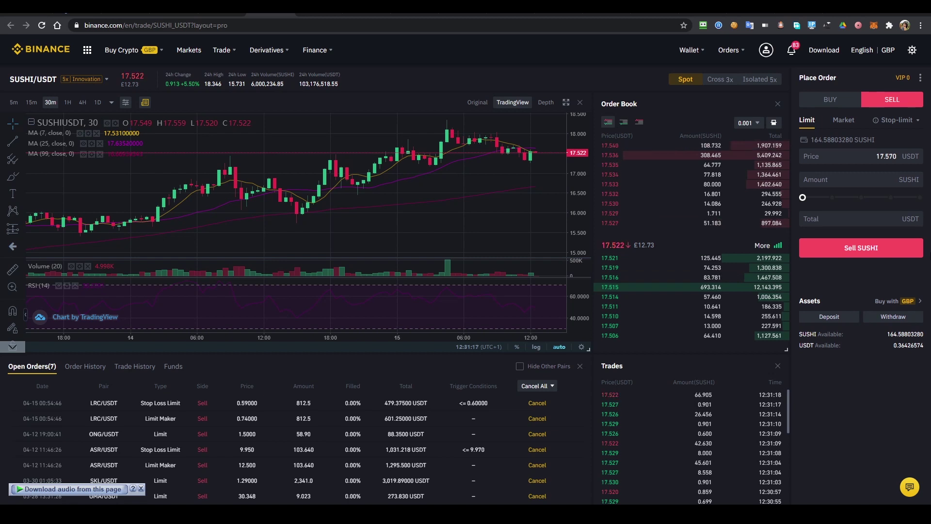
{"action": "left_click", "coordinate": [864, 162]}
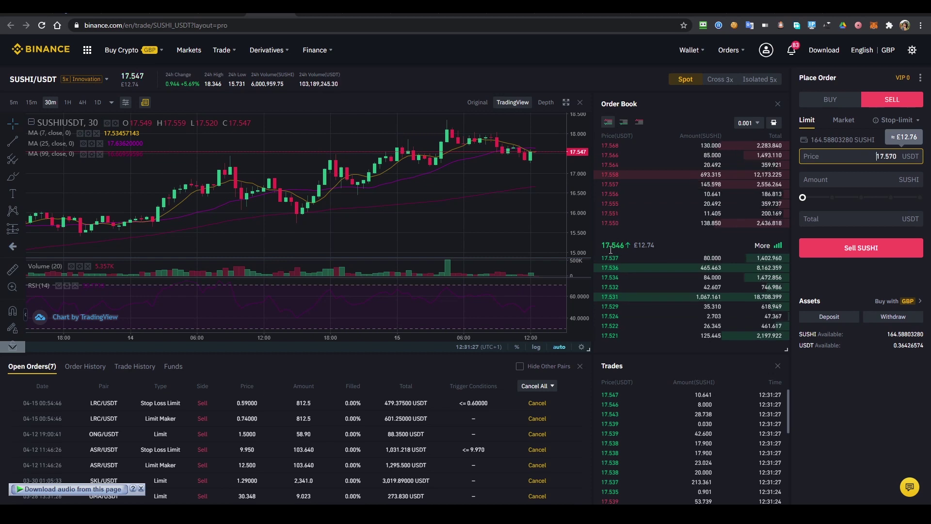
{"action": "mouse_move", "coordinate": [622, 260]}
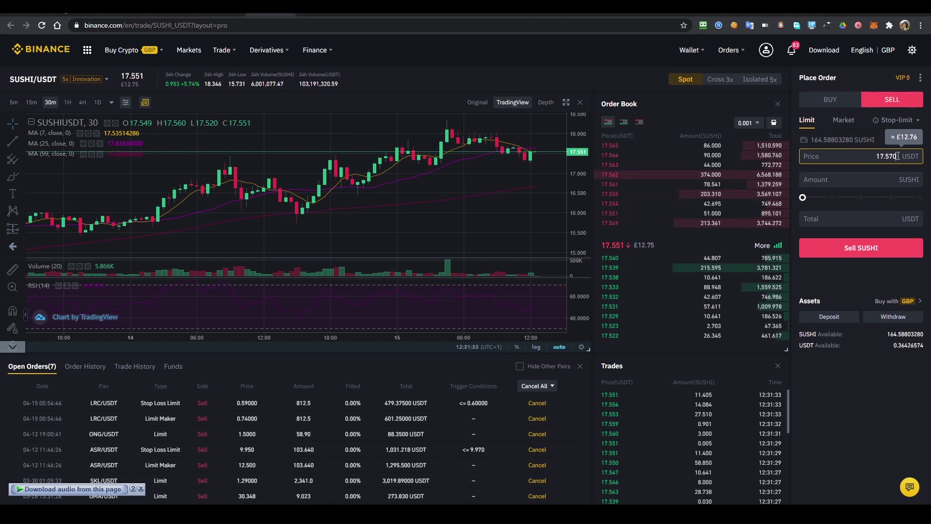
{"action": "left_click_drag", "start_coordinate": [898, 156], "coordinate": [887, 158]}
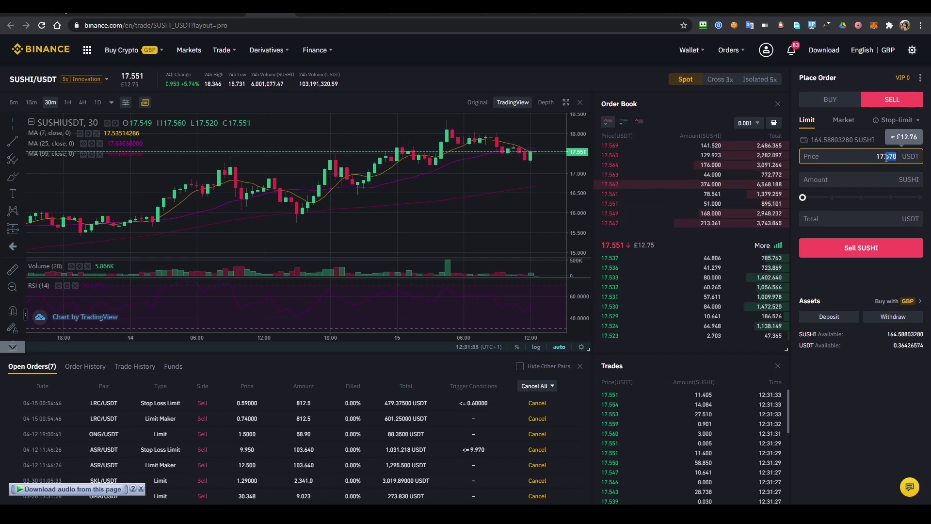
{"action": "type", "text": "500"}
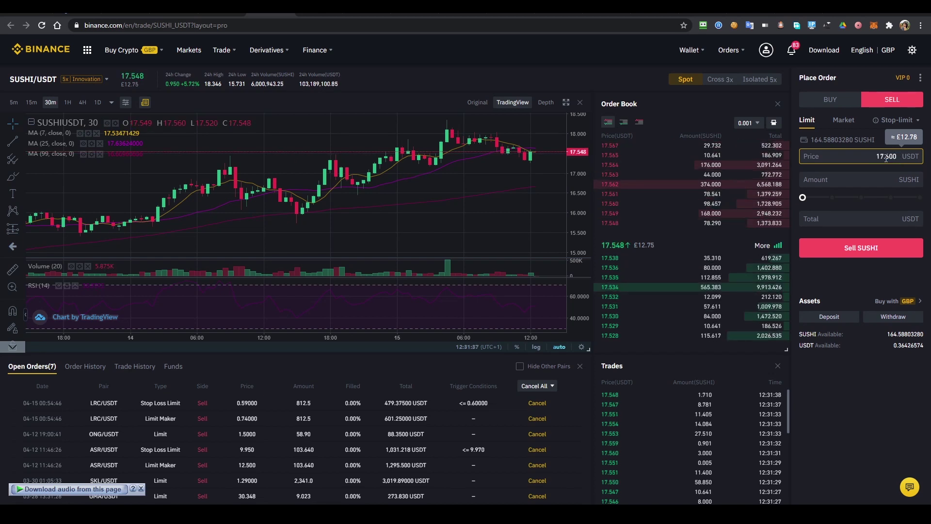
{"action": "left_click", "coordinate": [887, 158]}
{"action": "key", "text": "BackSpace"}
{"action": "type", "text": "9"}
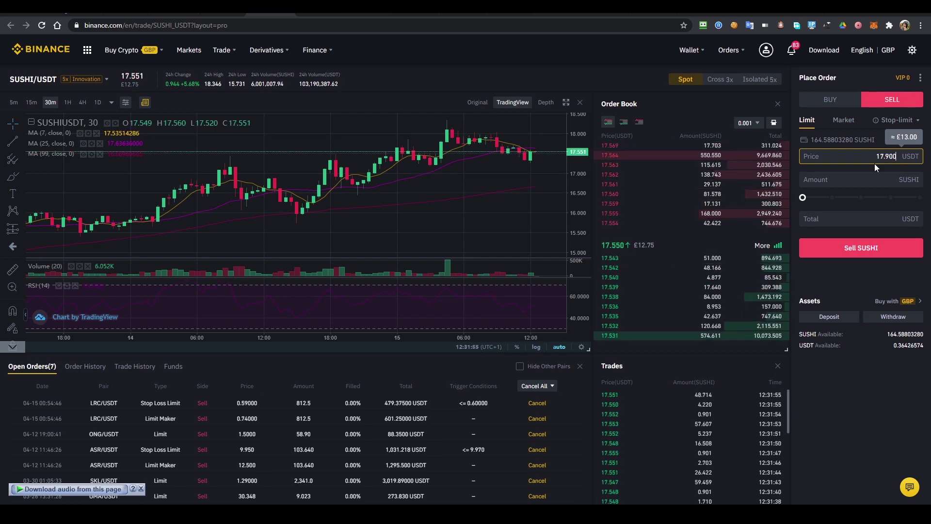
Step: Set the sell amount to 100% of the available SUSHI, place the limit order and check it in the open orders
{"action": "mouse_move", "coordinate": [669, 260]}
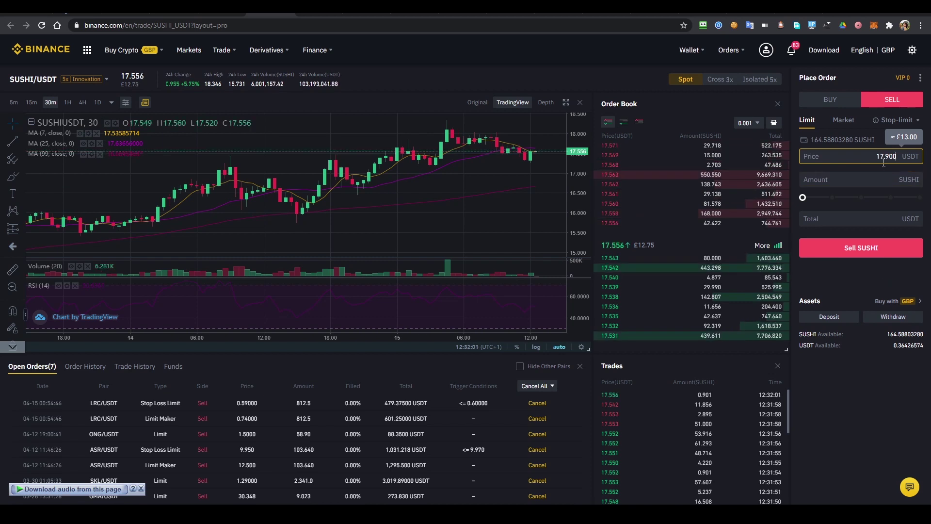
{"action": "left_click", "coordinate": [803, 198]}
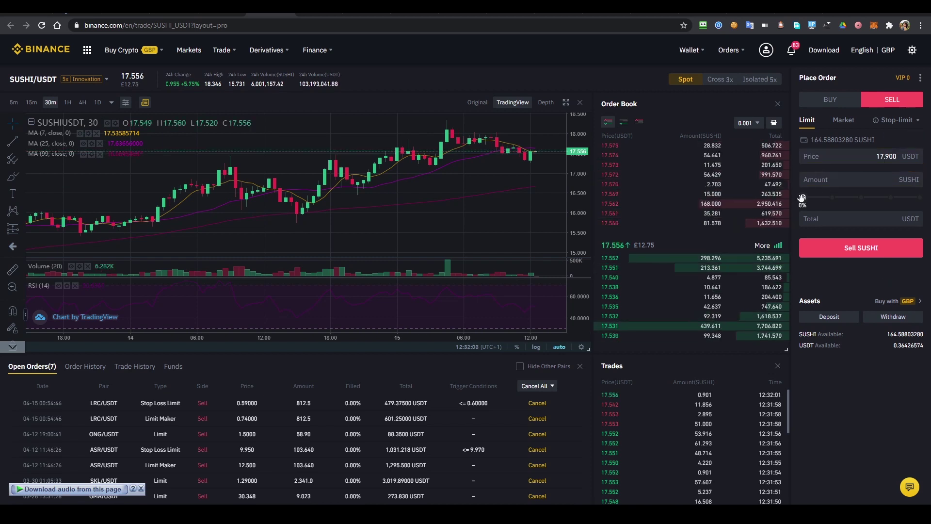
{"action": "left_click_drag", "start_coordinate": [803, 198], "coordinate": [920, 198]}
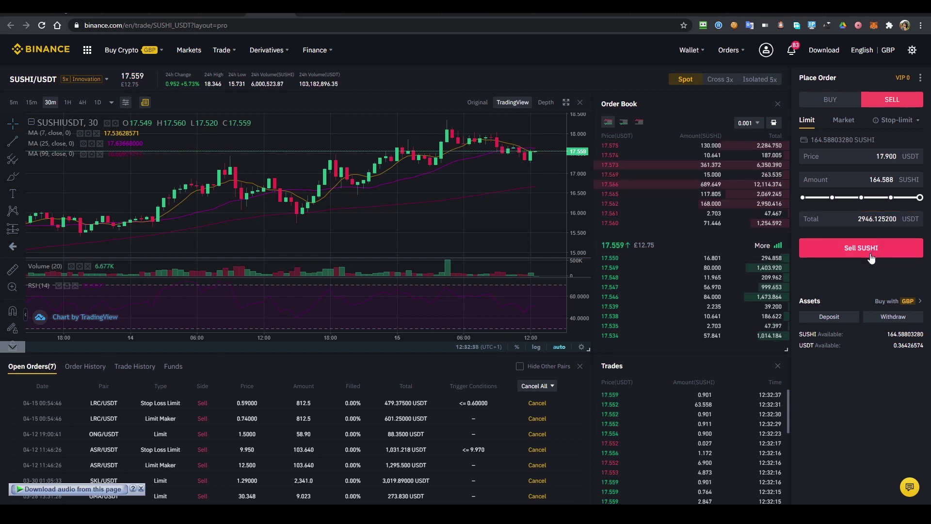
{"action": "left_click", "coordinate": [862, 248]}
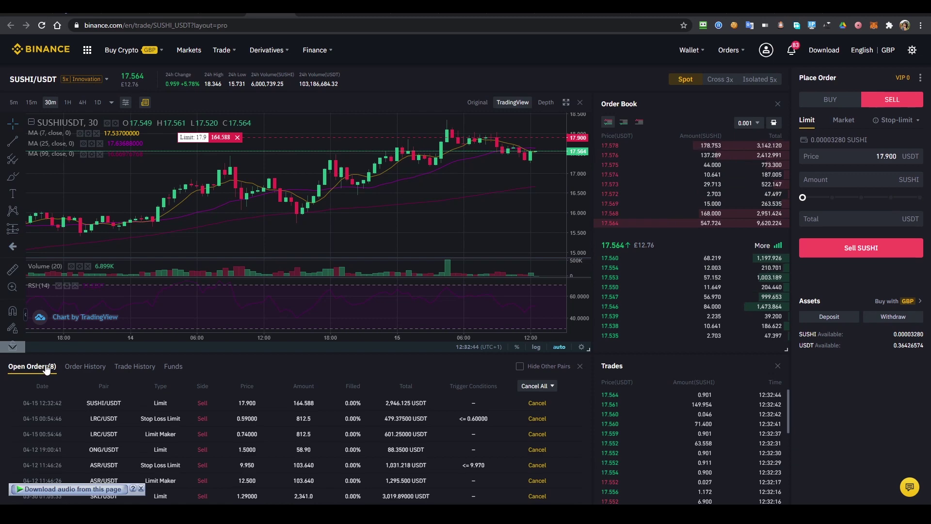
{"action": "scroll", "coordinate": [60, 374], "scroll_direction": "down", "scroll_amount": 3}
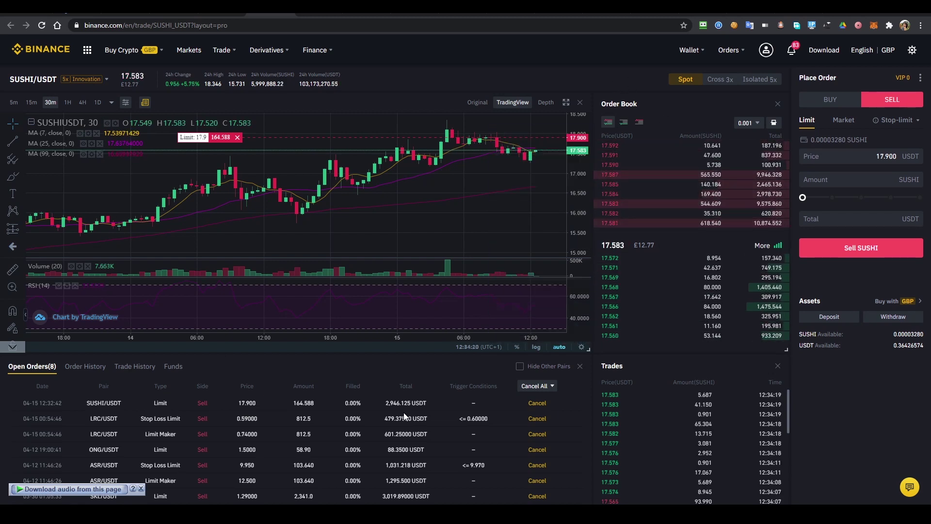
Step: Compare the price and amount entries of the Limit sell form with the stop and limit entries of the Stop-limit form
{"action": "mouse_move", "coordinate": [610, 286]}
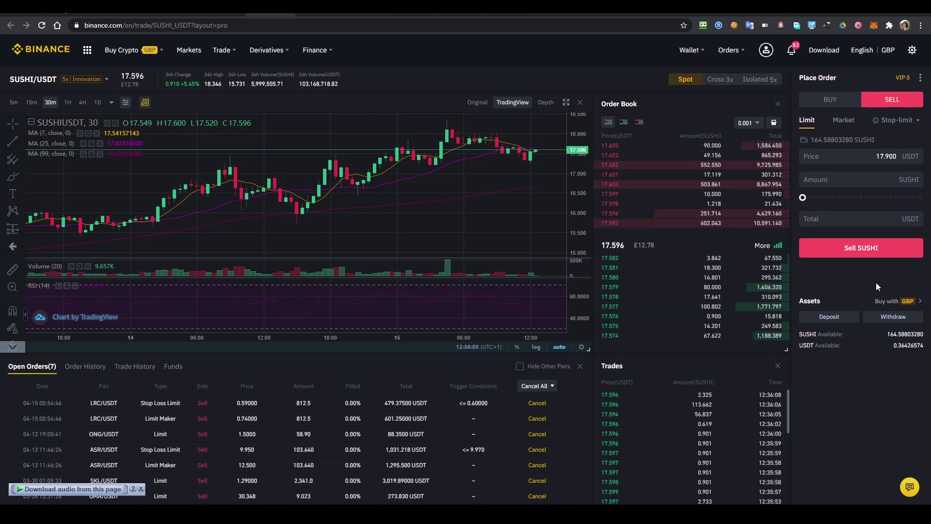
{"action": "left_click", "coordinate": [887, 122]}
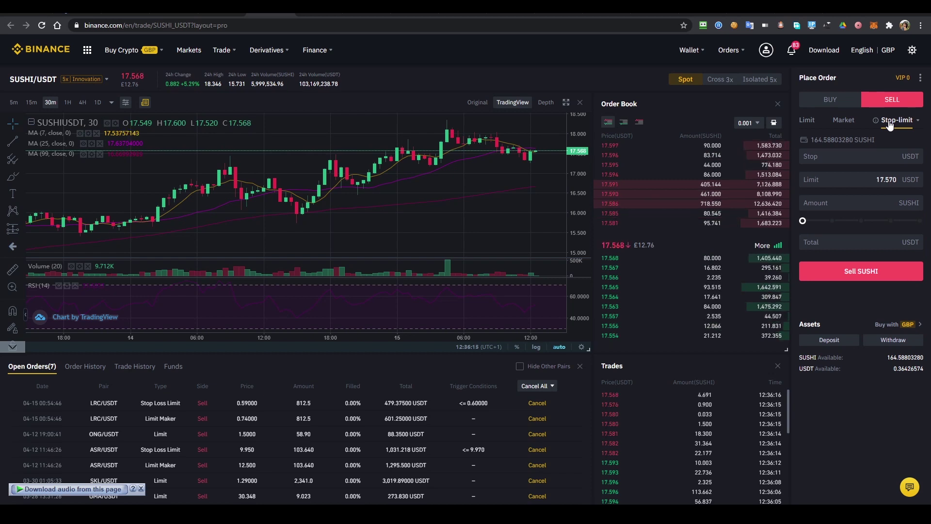
{"action": "left_click", "coordinate": [822, 158]}
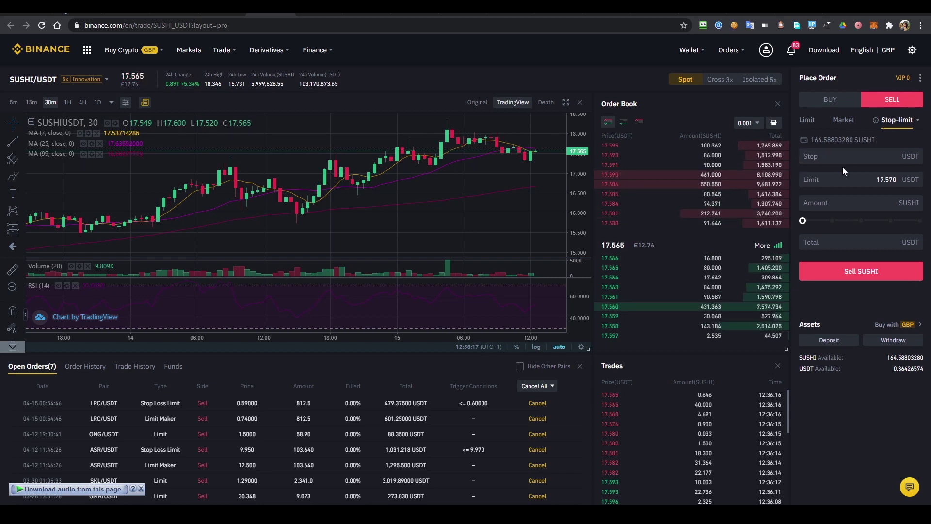
{"action": "left_click", "coordinate": [808, 127]}
{"action": "left_click", "coordinate": [808, 160]}
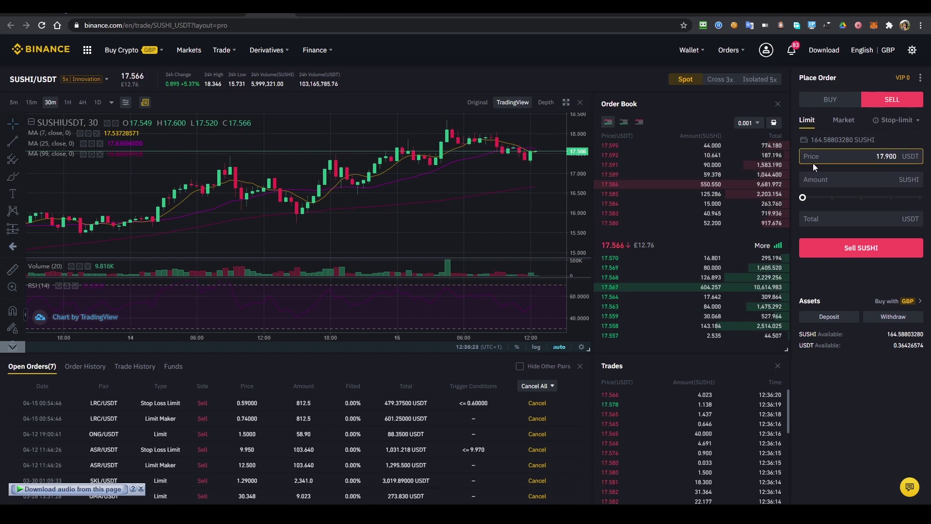
{"action": "left_click", "coordinate": [814, 182]}
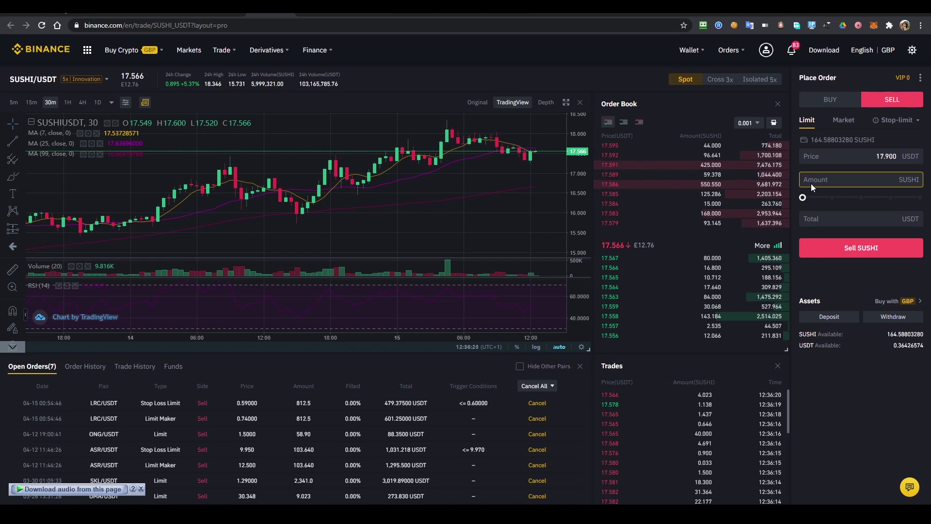
{"action": "left_click", "coordinate": [884, 127]}
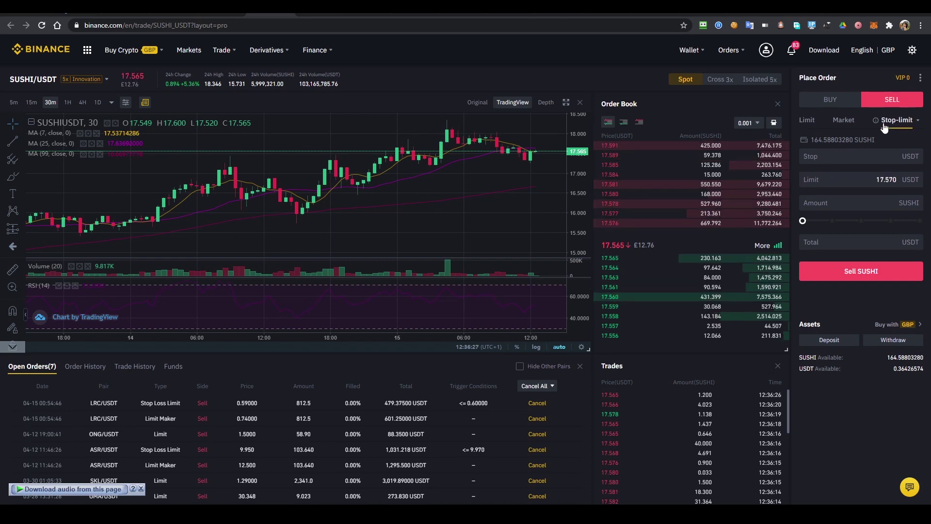
{"action": "left_click", "coordinate": [835, 156]}
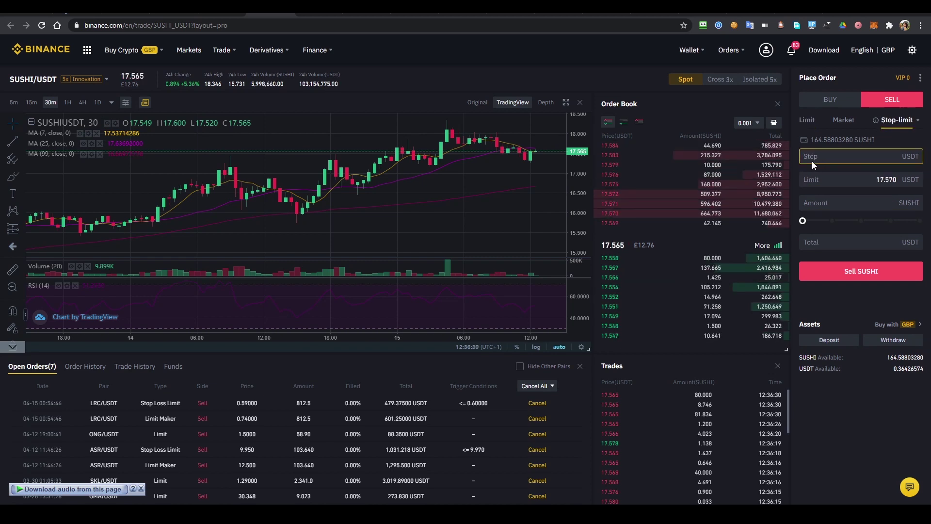
{"action": "left_click", "coordinate": [814, 181]}
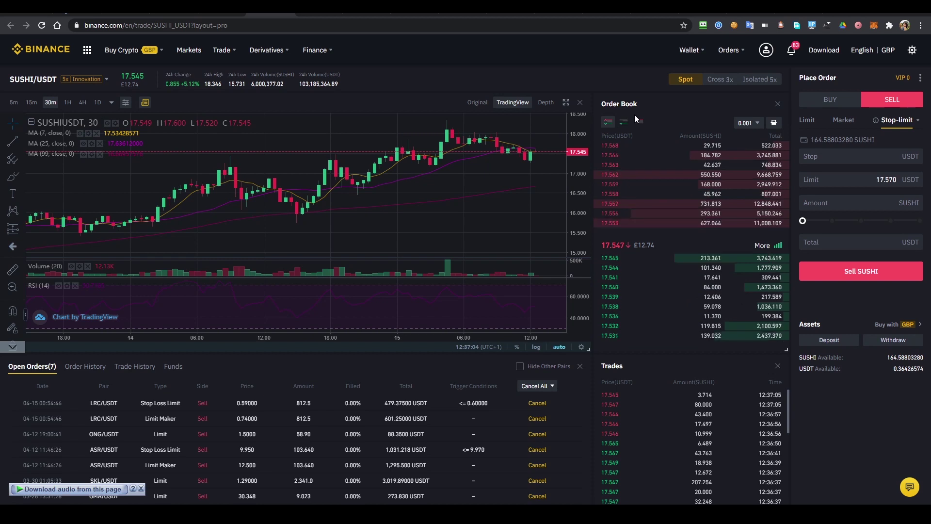
{"action": "left_click", "coordinate": [874, 160]}
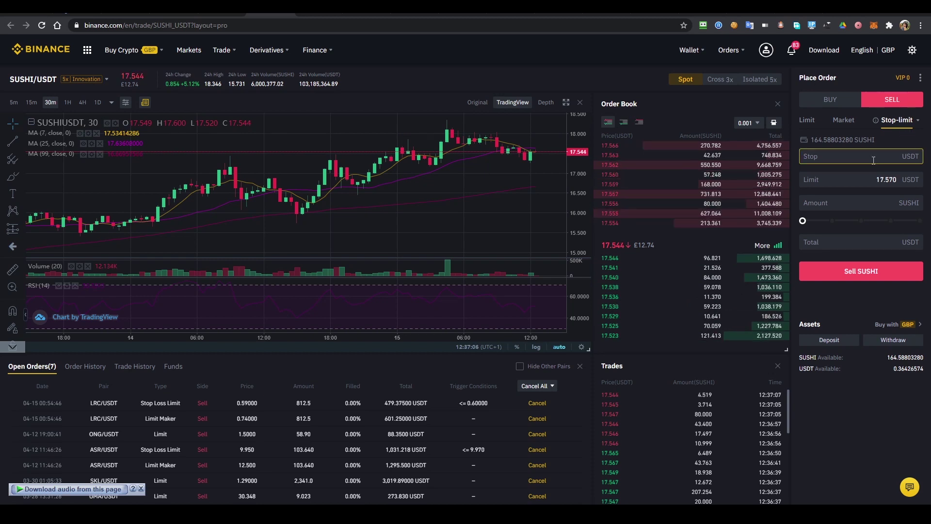
{"action": "left_click", "coordinate": [819, 185]}
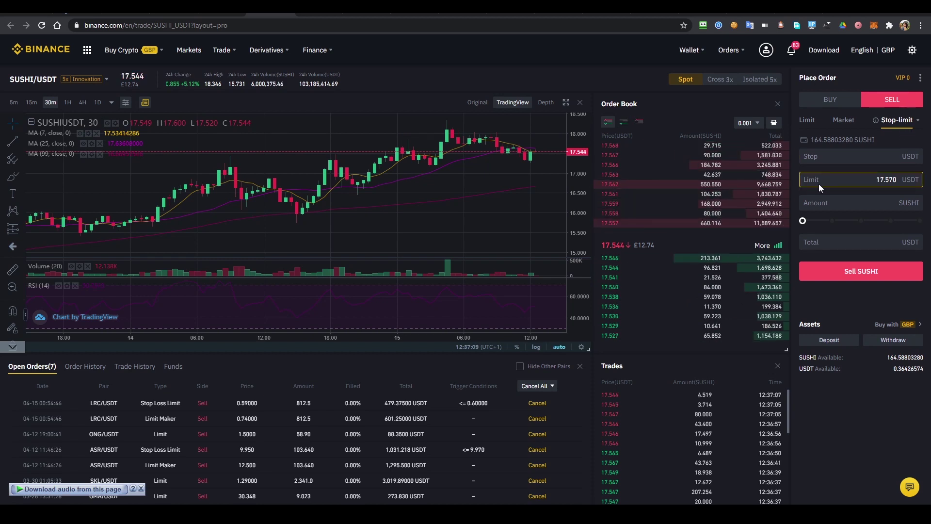
{"action": "left_click", "coordinate": [832, 155]}
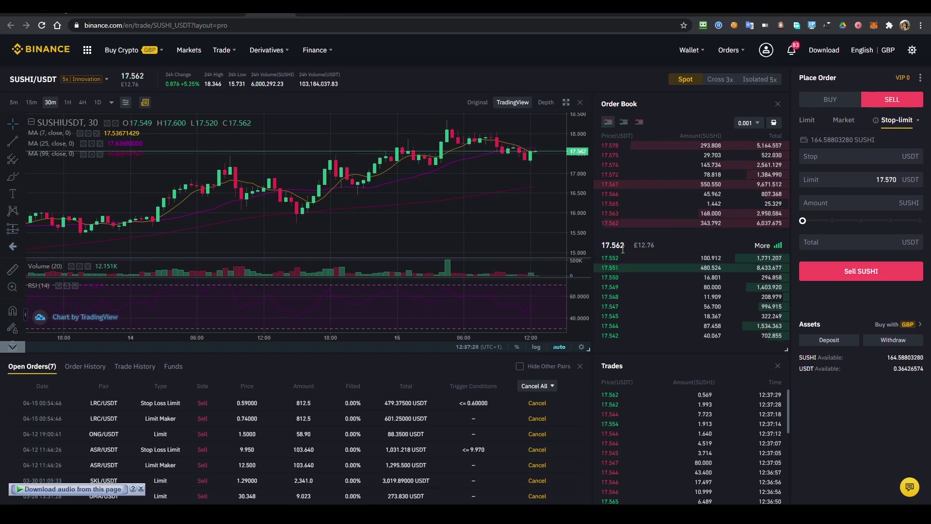
Step: Fill in a limit sell order at 17.000 USDT for 100% of the available SUSHI without placing it
{"action": "mouse_move", "coordinate": [629, 276]}
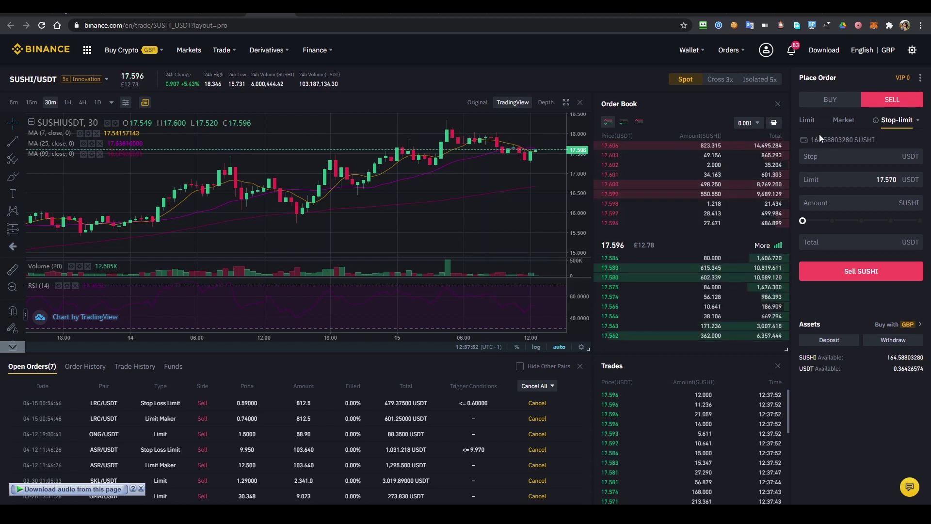
{"action": "left_click", "coordinate": [807, 119]}
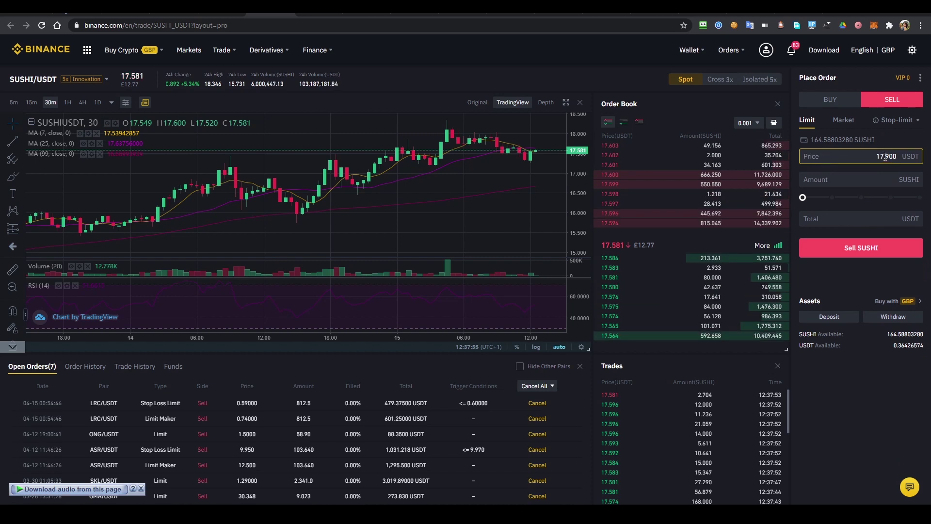
{"action": "left_click_drag", "start_coordinate": [883, 156], "coordinate": [916, 161]}
{"action": "type", "text": "000"}
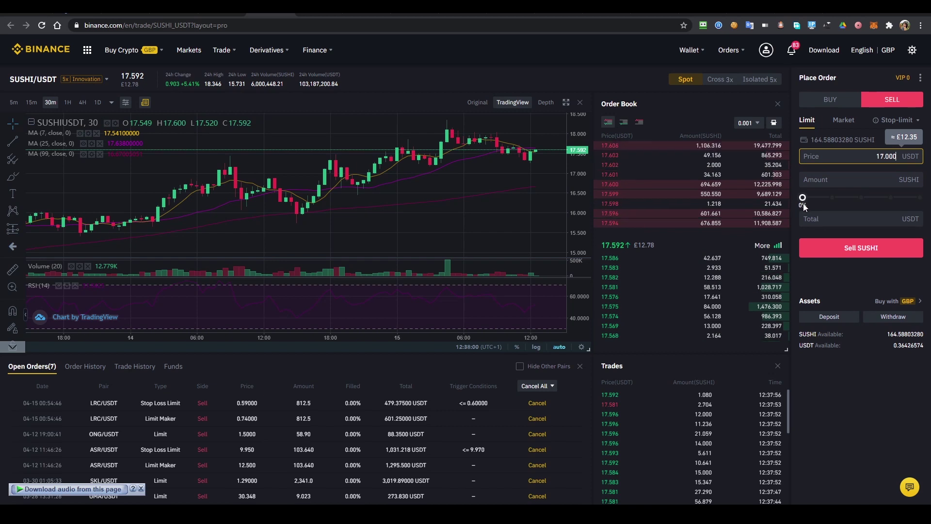
{"action": "left_click_drag", "start_coordinate": [803, 198], "coordinate": [928, 197]}
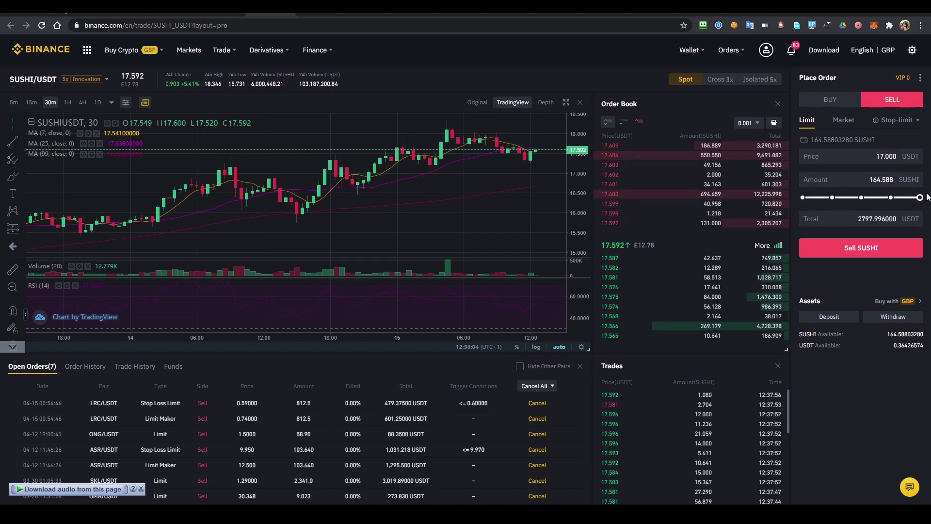
{"action": "left_click", "coordinate": [874, 162]}
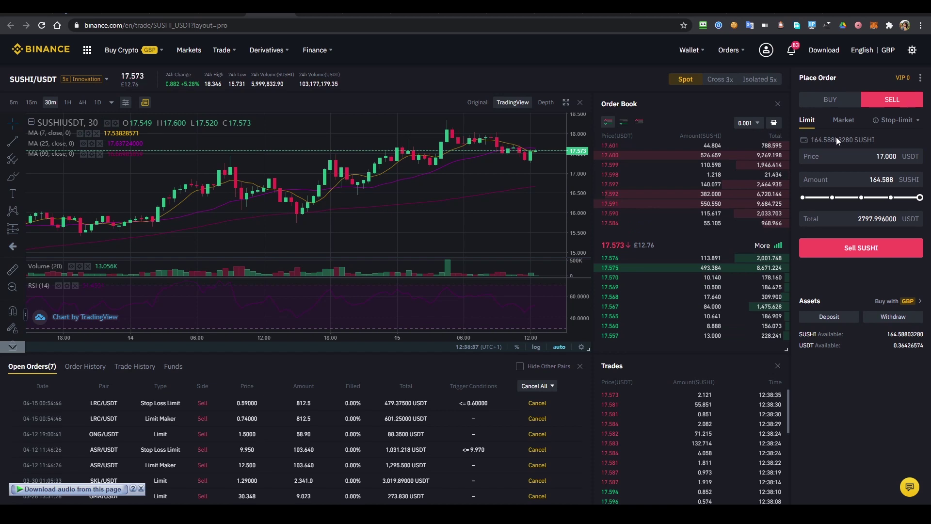
{"action": "left_click", "coordinate": [887, 157]}
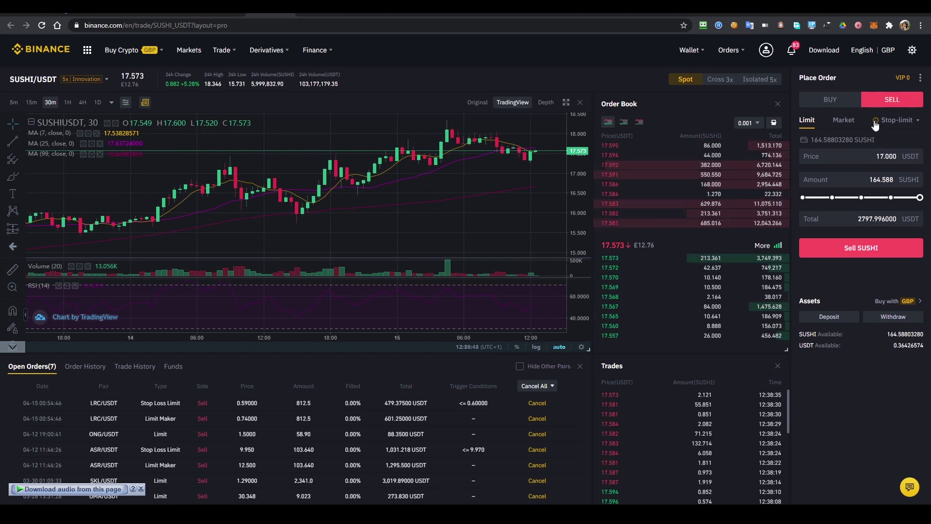
Step: Switch the SUSHI sell form to a stop-limit order with a stop of 17.100 USDT and a limit of 17.000 USDT
{"action": "mouse_move", "coordinate": [876, 122]}
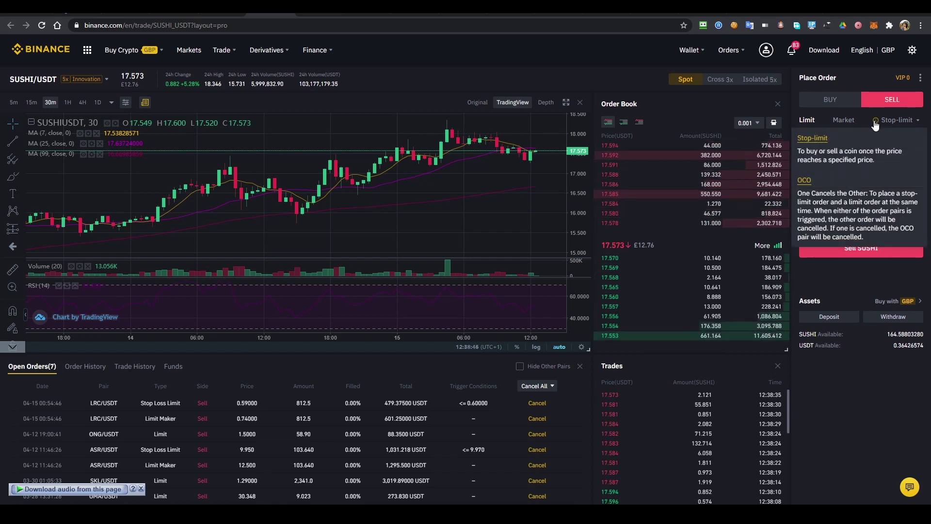
{"action": "left_click", "coordinate": [890, 120]}
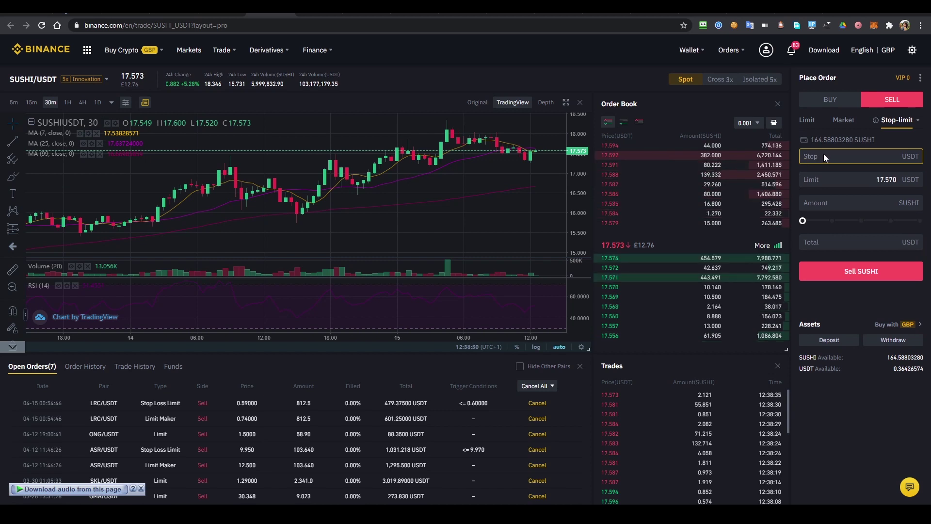
{"action": "left_click", "coordinate": [880, 160]}
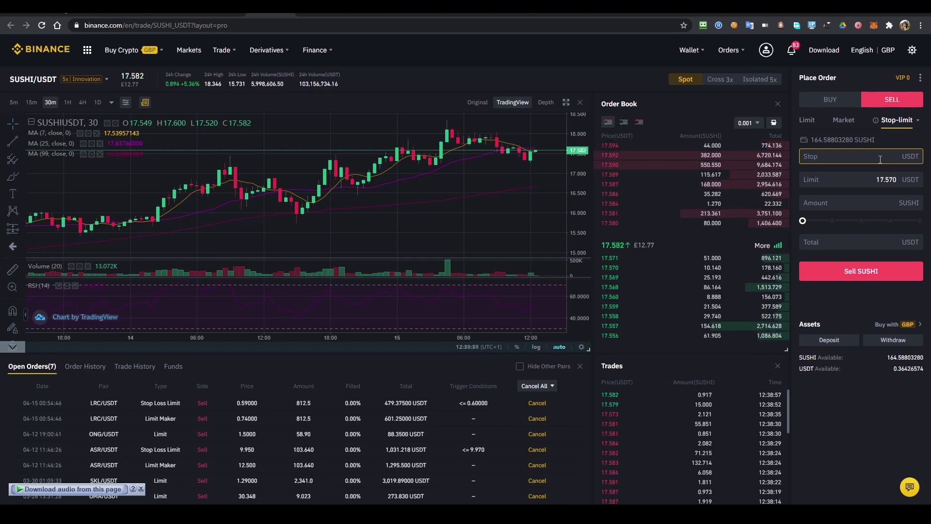
{"action": "type", "text": "17.100"}
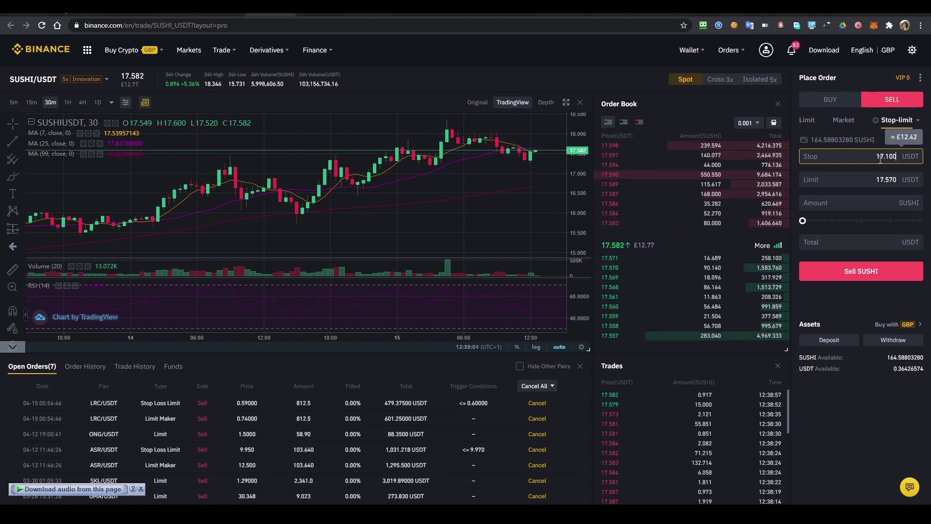
{"action": "left_click_drag", "start_coordinate": [886, 180], "coordinate": [897, 180]}
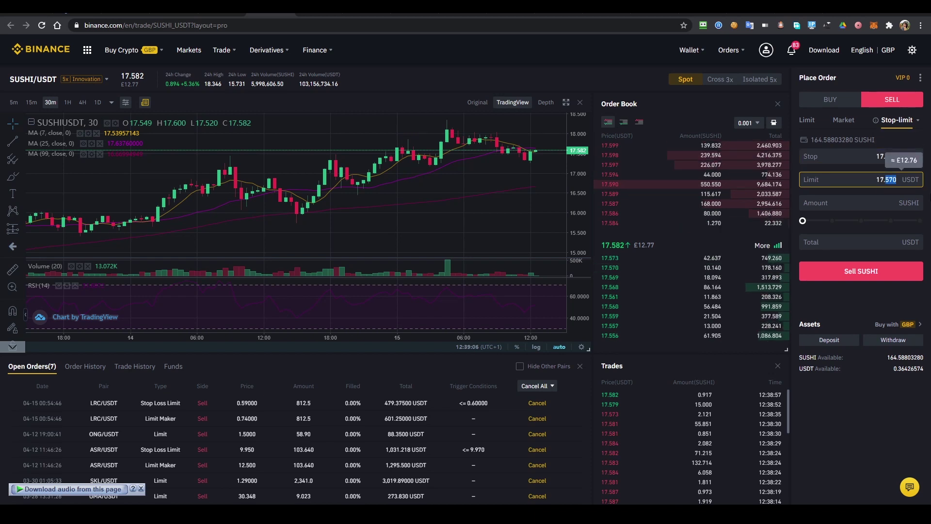
{"action": "type", "text": "000"}
Step: Set the sell amount to 100% of the available SUSHI, then place and confirm the stop-limit order
{"action": "left_click", "coordinate": [921, 221]}
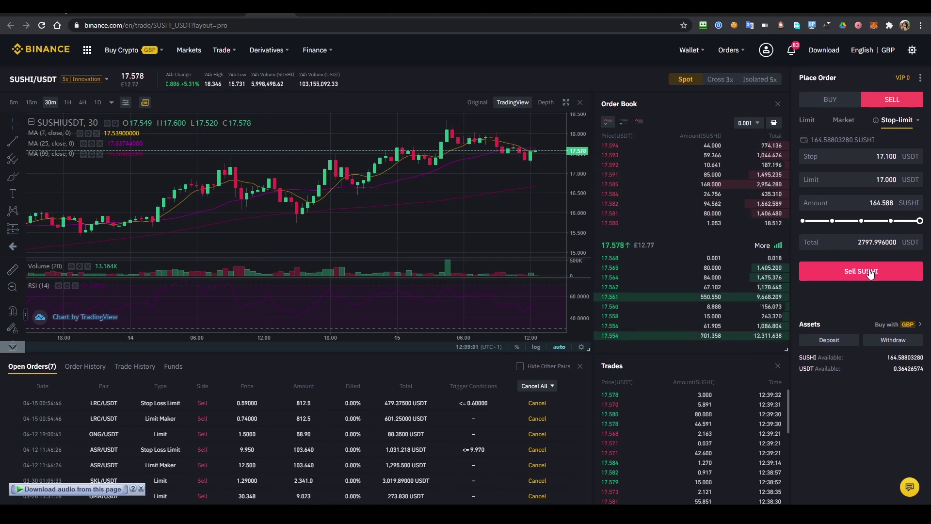
{"action": "left_click", "coordinate": [871, 272]}
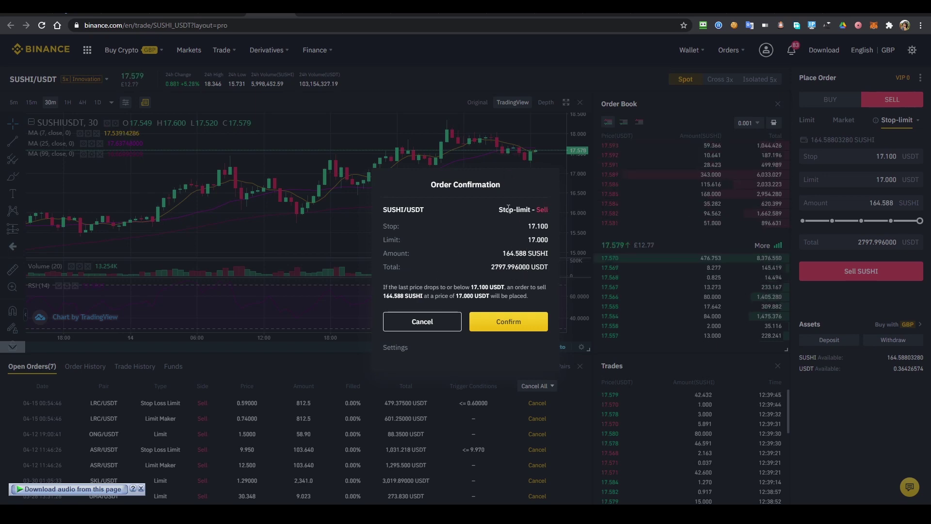
{"action": "left_click", "coordinate": [498, 322]}
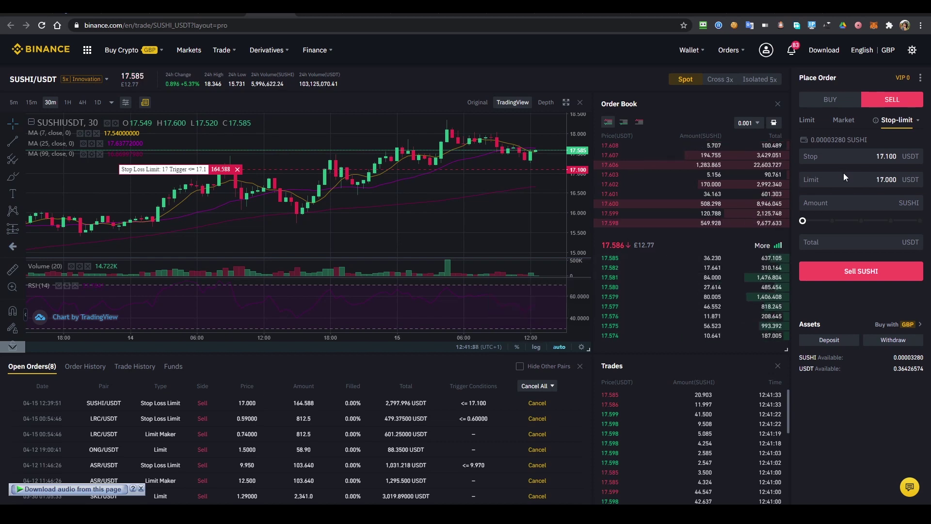
Step: Change the stop-limit sell form to a stop of 17.400 USDT and a limit of 17.300 USDT
{"action": "left_click", "coordinate": [885, 180]}
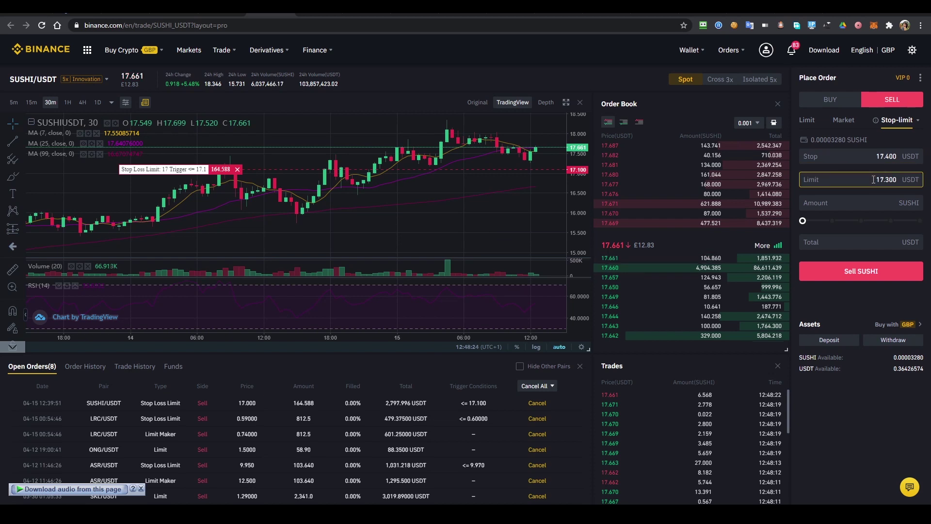
{"action": "left_click", "coordinate": [887, 156]}
{"action": "key", "text": "BackSpace"}
{"action": "type", "text": "4"}
Step: Set the stop price to 17.00 USDT and the limit price to 16.88 USDT in the stop-limit sell form
{"action": "left_click_drag", "start_coordinate": [885, 156], "coordinate": [922, 159]}
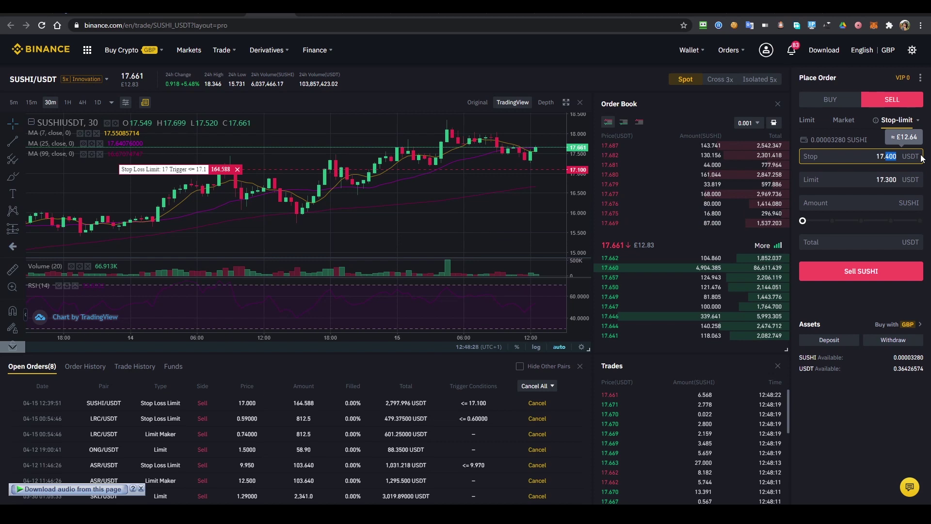
{"action": "type", "text": "00"}
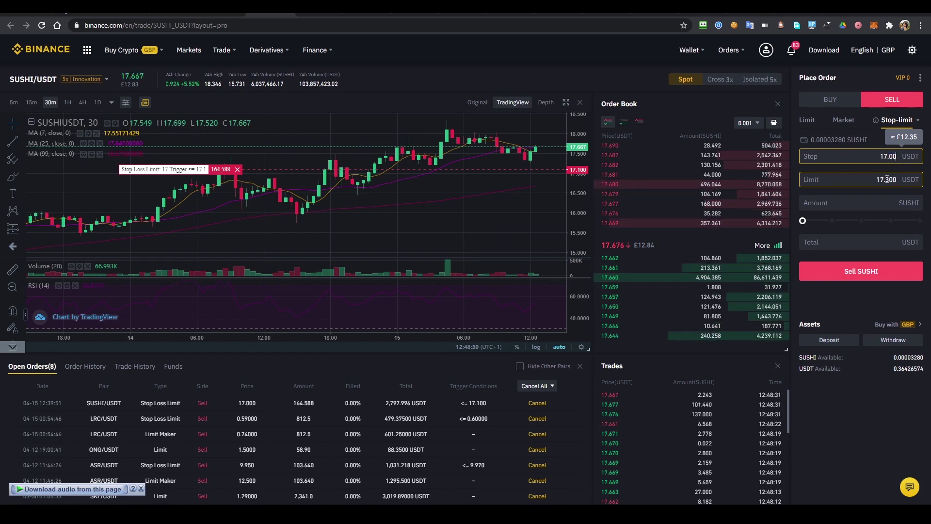
{"action": "double_click", "coordinate": [887, 179]}
{"action": "type", "text": "1"}
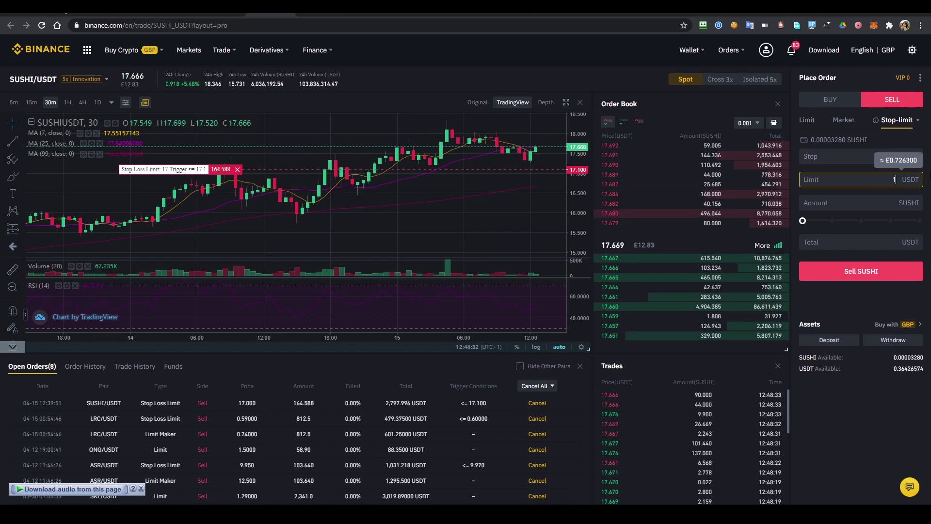
{"action": "type", "text": "6.88"}
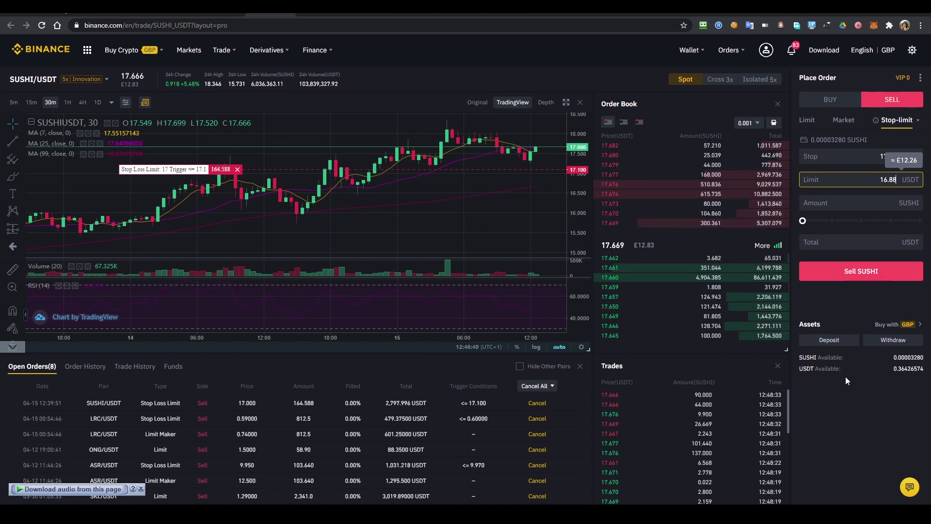
{"action": "left_click", "coordinate": [852, 405]}
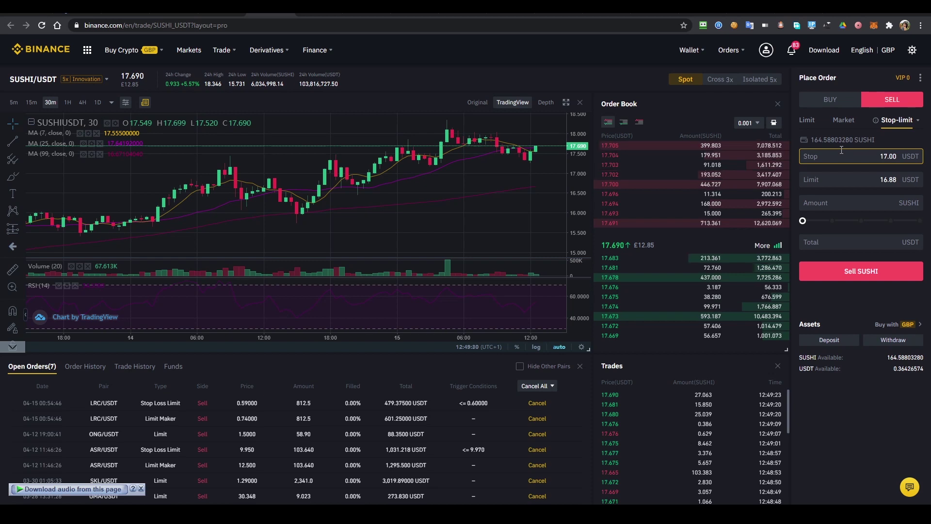
Step: Place and confirm the stop-limit sell order at stop 17.00 and limit 16.88 for 100% of the available SUSHI
{"action": "left_click", "coordinate": [875, 176]}
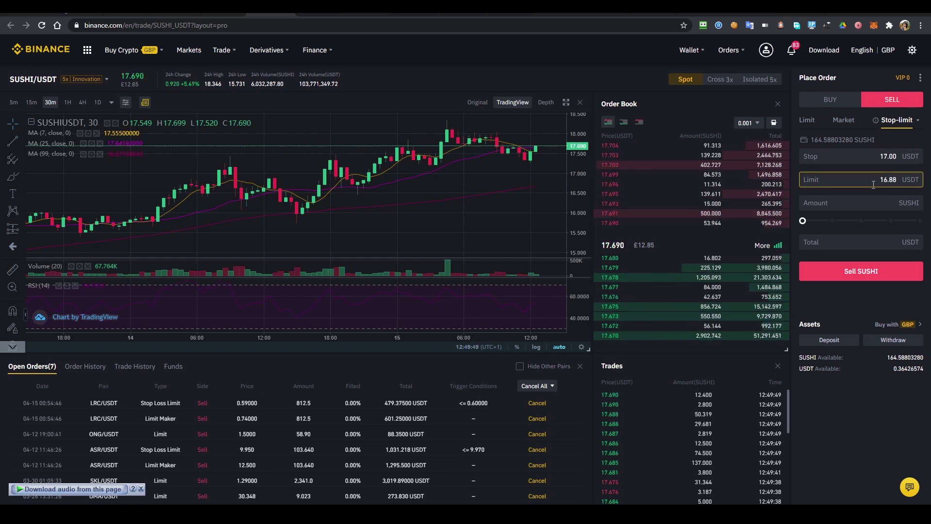
{"action": "left_click_drag", "start_coordinate": [803, 221], "coordinate": [923, 220]}
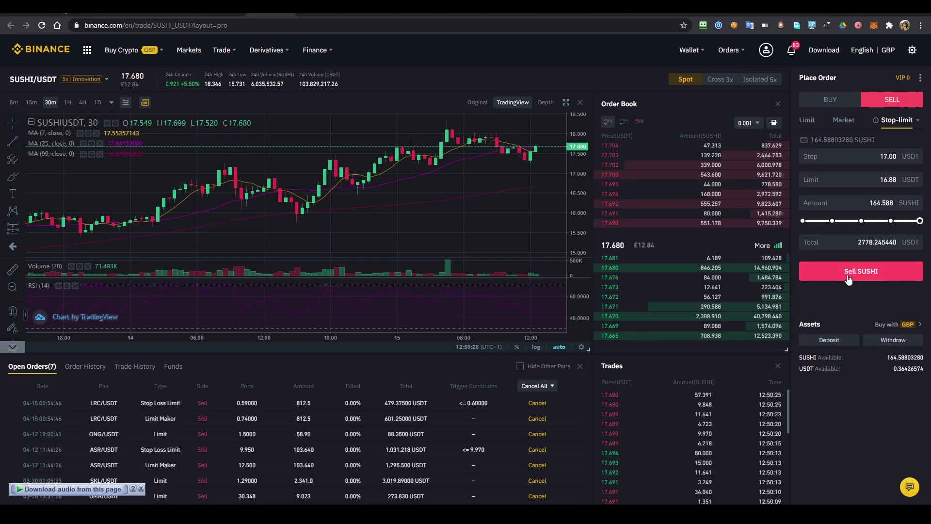
{"action": "left_click", "coordinate": [848, 274]}
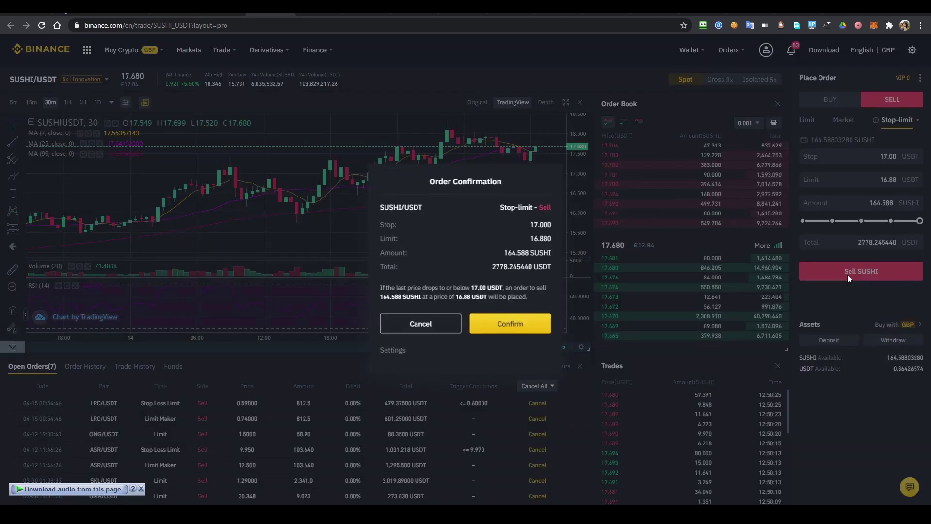
{"action": "left_click", "coordinate": [507, 326]}
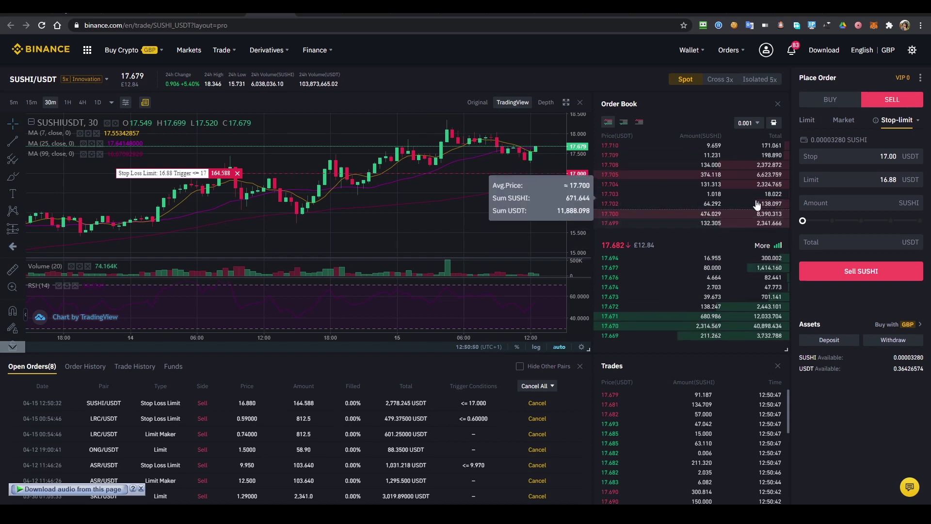
Step: Cancel the open SUSHI/USDT stop-limit order and switch the sell form to the OCO order type
{"action": "left_click", "coordinate": [848, 201]}
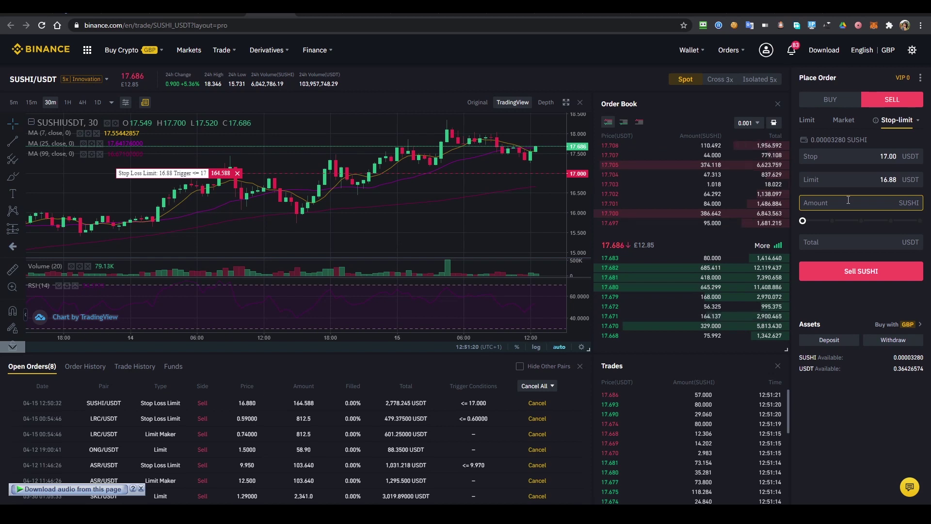
{"action": "left_click", "coordinate": [537, 402]}
{"action": "mouse_move", "coordinate": [917, 128]}
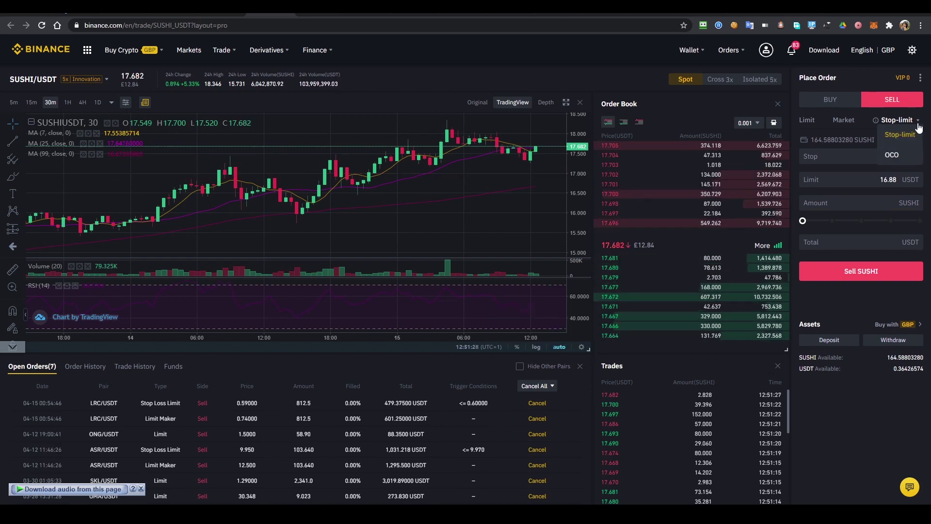
{"action": "left_click", "coordinate": [894, 155]}
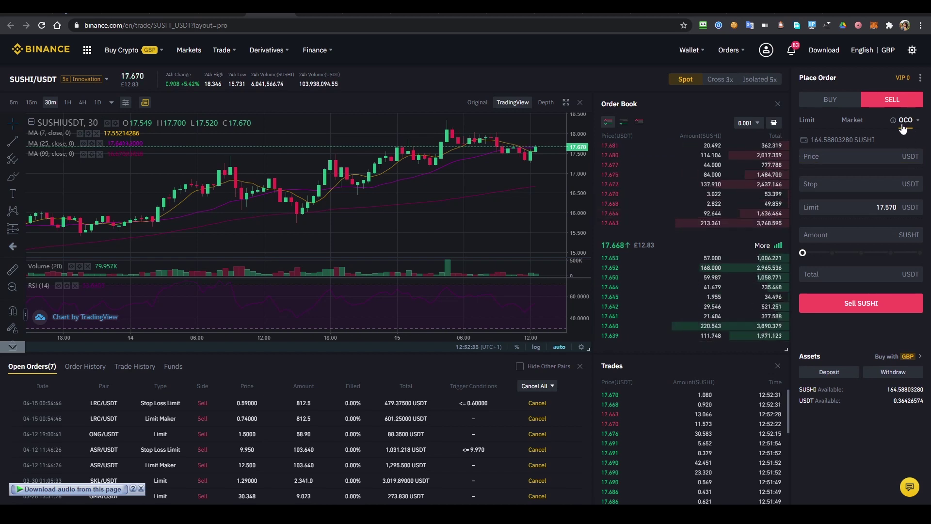
{"action": "left_click", "coordinate": [918, 126]}
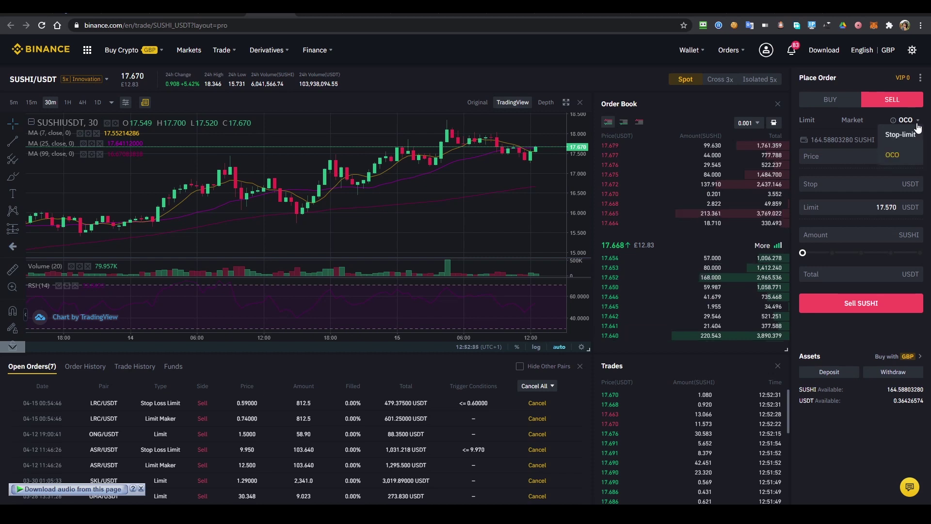
{"action": "left_click", "coordinate": [813, 163]}
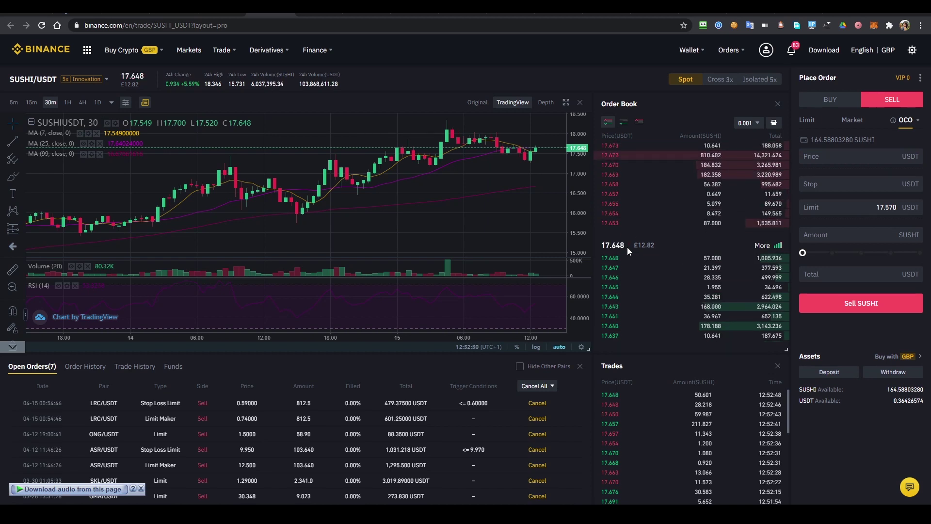
Step: Fill in the OCO sell order with a price of 21.00, a stop of 17.00 and a limit of 16.88 USDT
{"action": "left_click", "coordinate": [829, 159]}
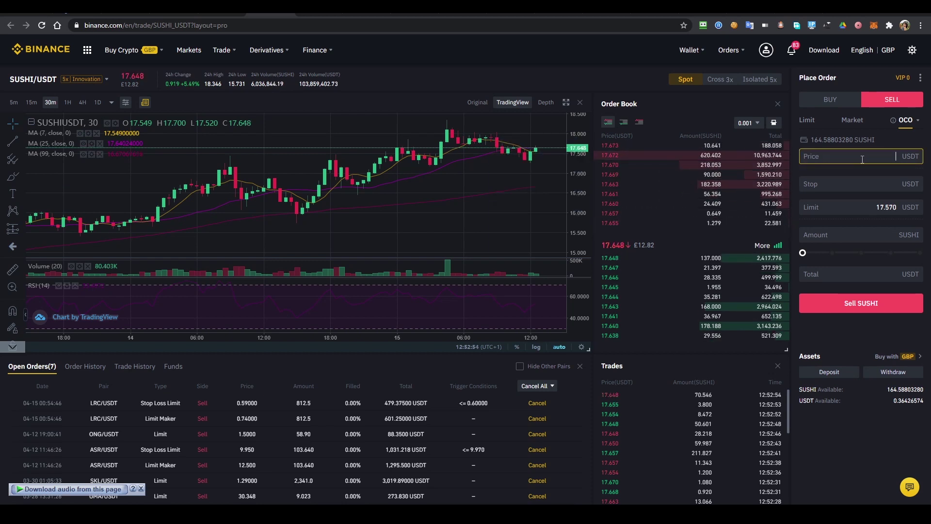
{"action": "type", "text": "21.00"}
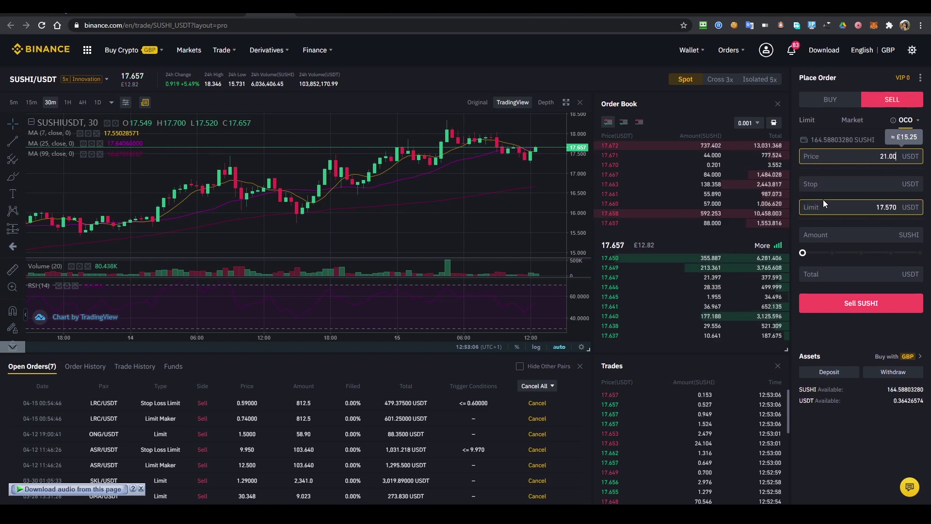
{"action": "left_click", "coordinate": [847, 184]}
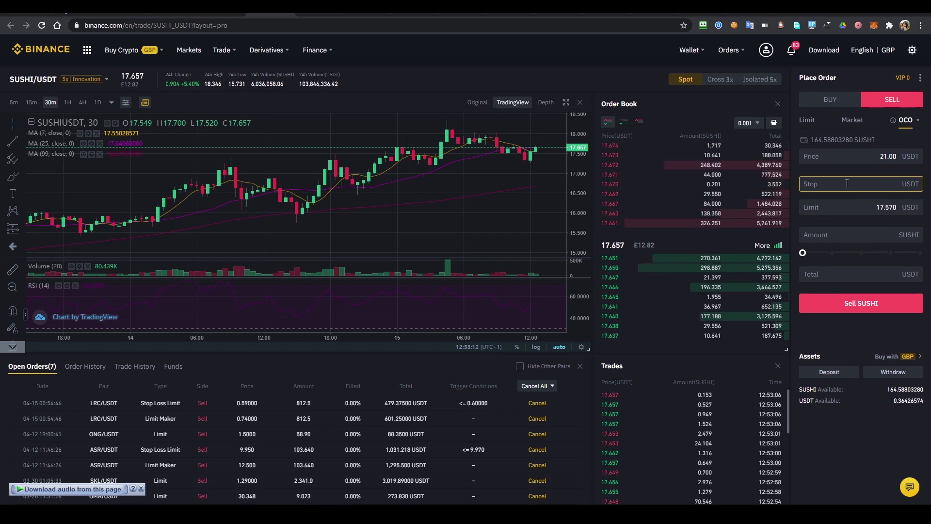
{"action": "type", "text": "17.00"}
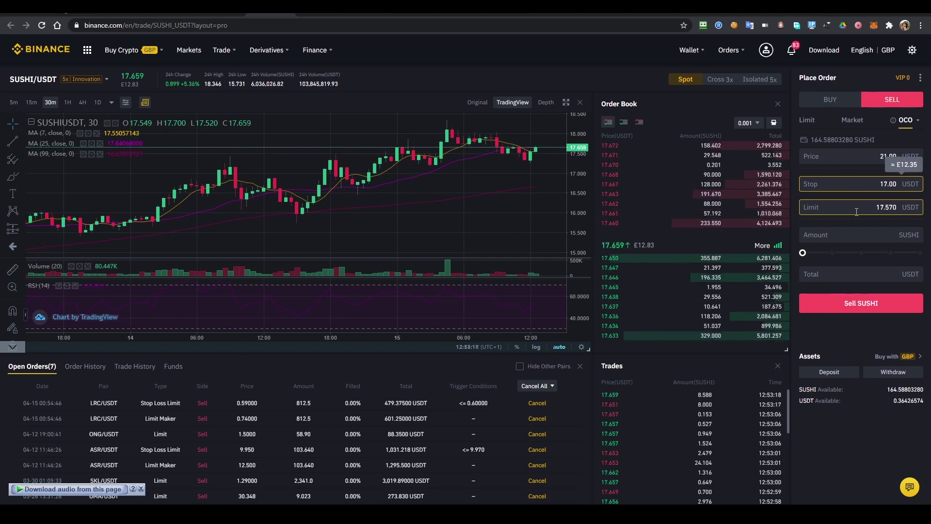
{"action": "key", "text": "Tab"}
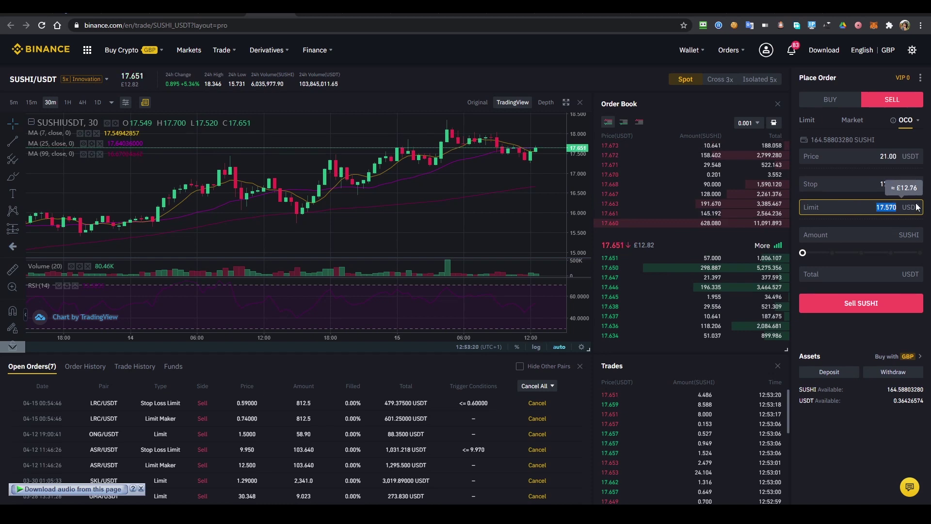
{"action": "type", "text": "16.88"}
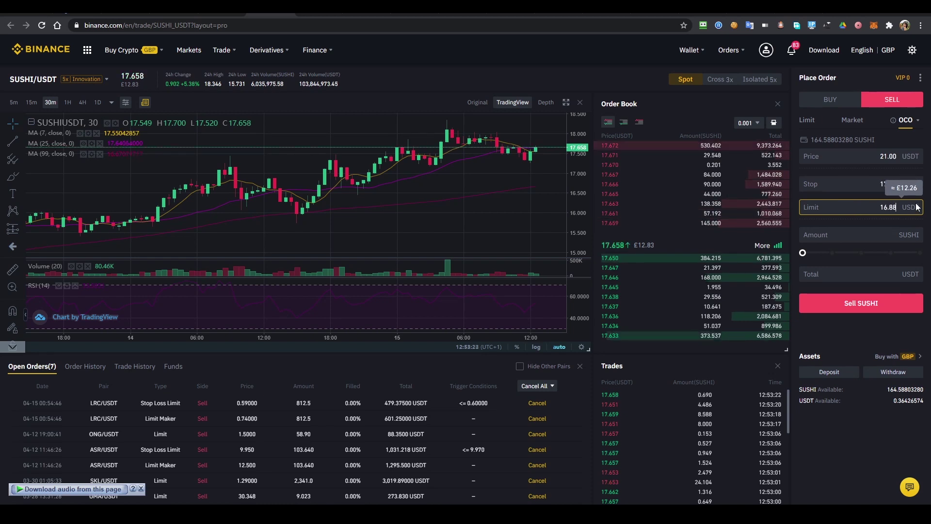
Step: Set the OCO amount to 100% of the available SUSHI and place the sell order
{"action": "left_click", "coordinate": [804, 257]}
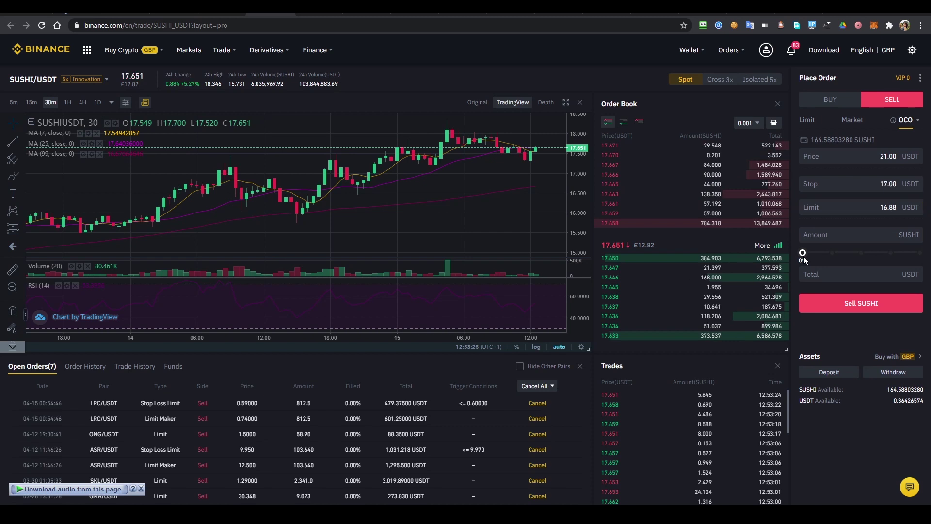
{"action": "left_click_drag", "start_coordinate": [804, 256], "coordinate": [921, 253]}
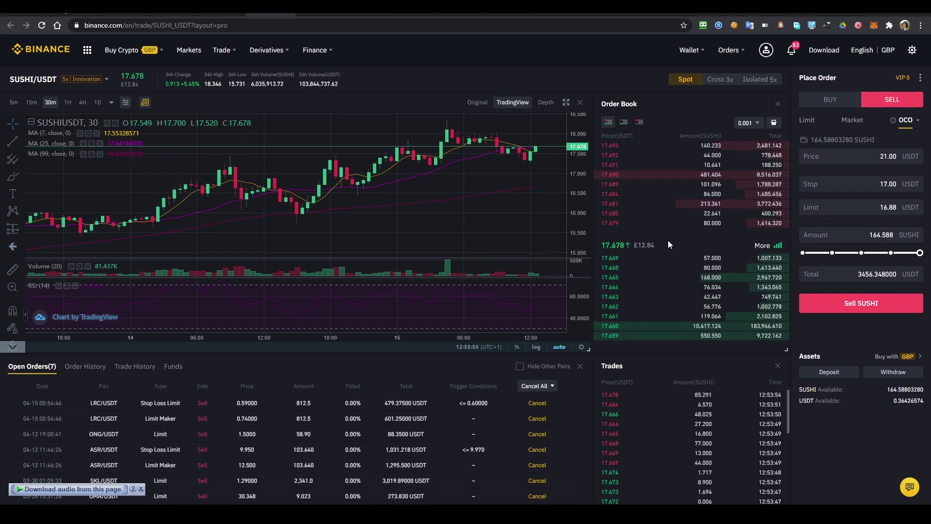
{"action": "left_click", "coordinate": [893, 187]}
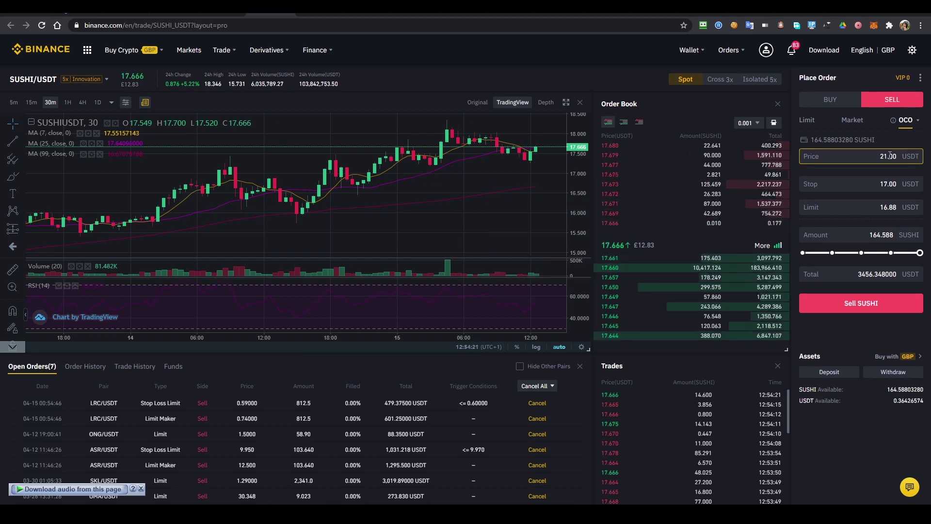
{"action": "left_click", "coordinate": [840, 301]}
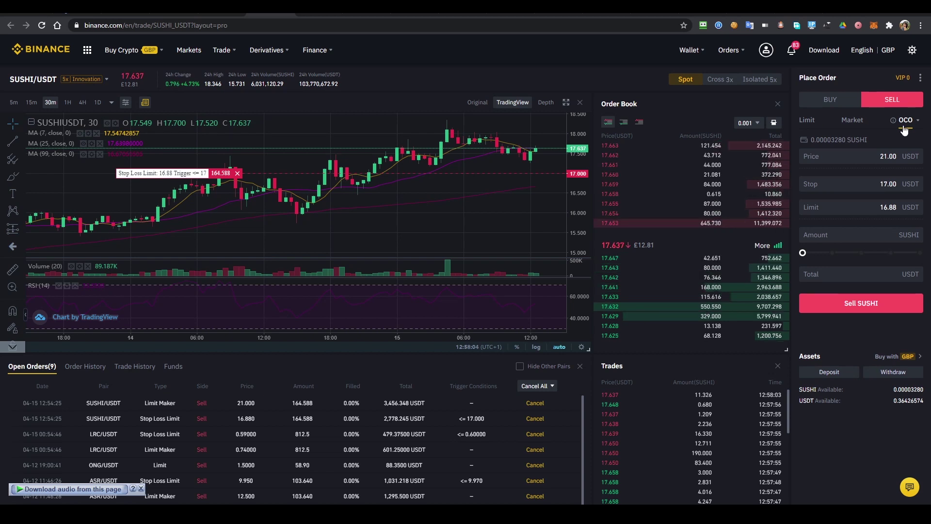
{"action": "mouse_move", "coordinate": [704, 159]}
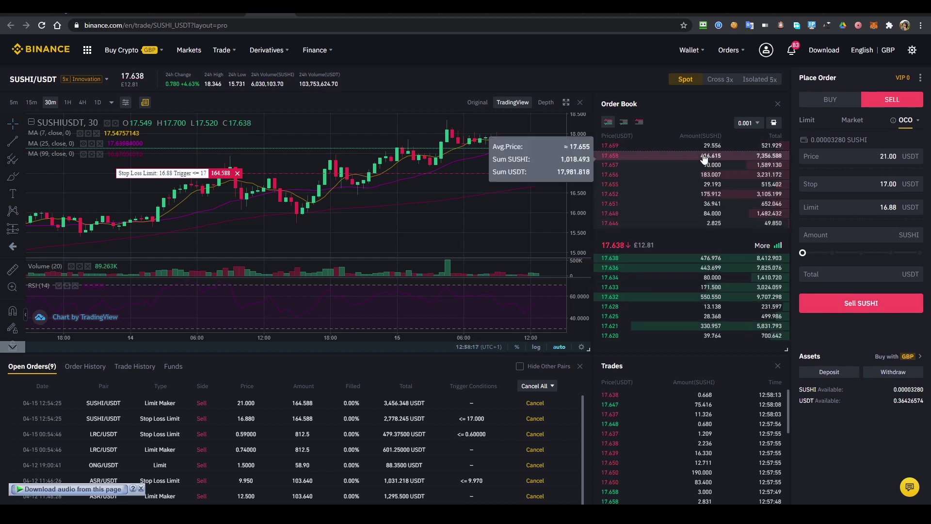